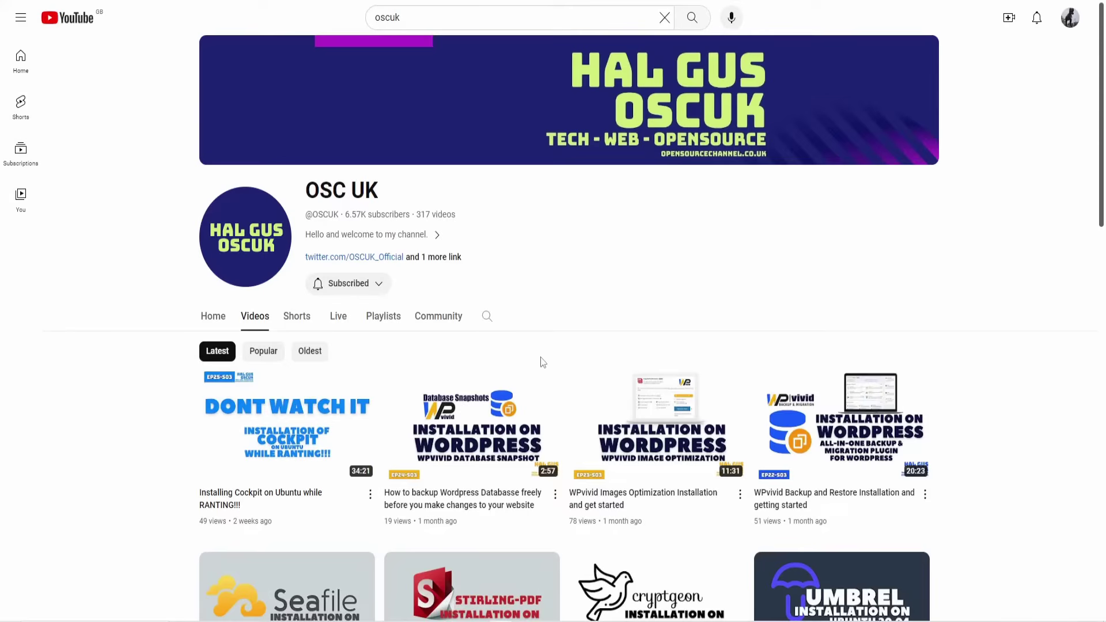
Step: Search the OSC UK channel's videos for 'foss' to find the FOSSBilling Docker tutorial
click(488, 318)
text(foss)
key(Return)
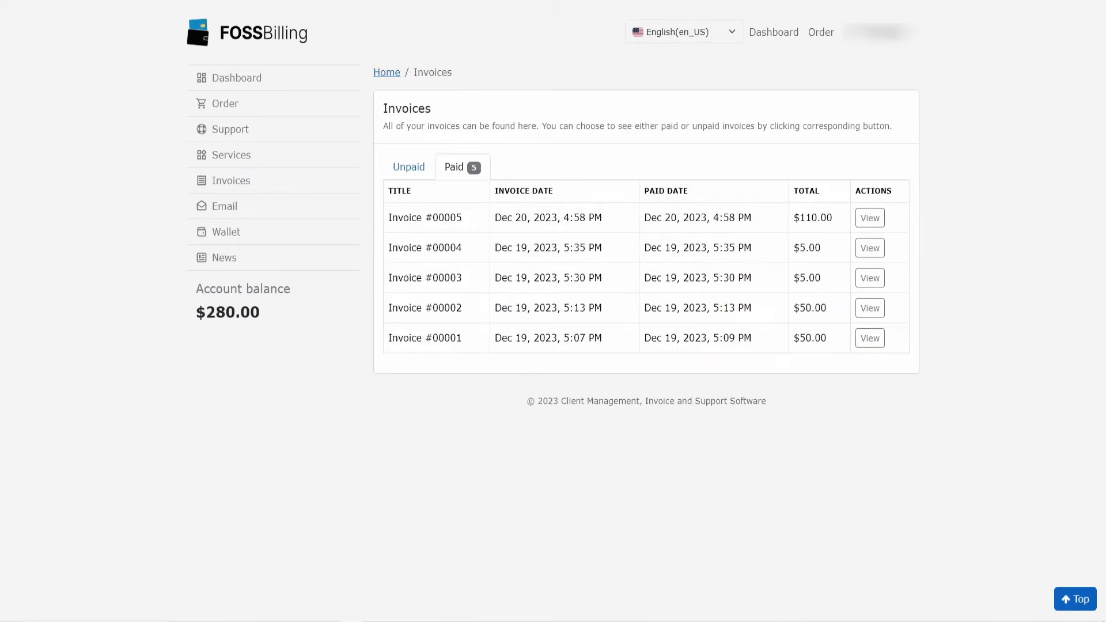
Step: Go from the paid invoices list back to the FOSSBilling client Dashboard
click(255, 77)
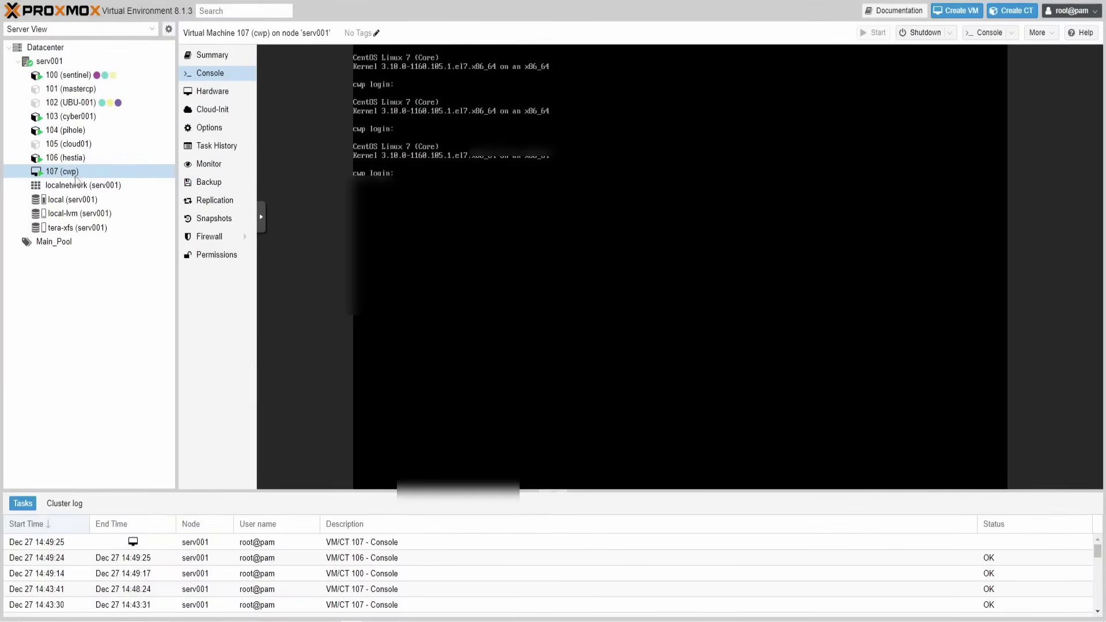
Step: Show the Summary of hestia container 106 and highlight its total memory figure
click(86, 157)
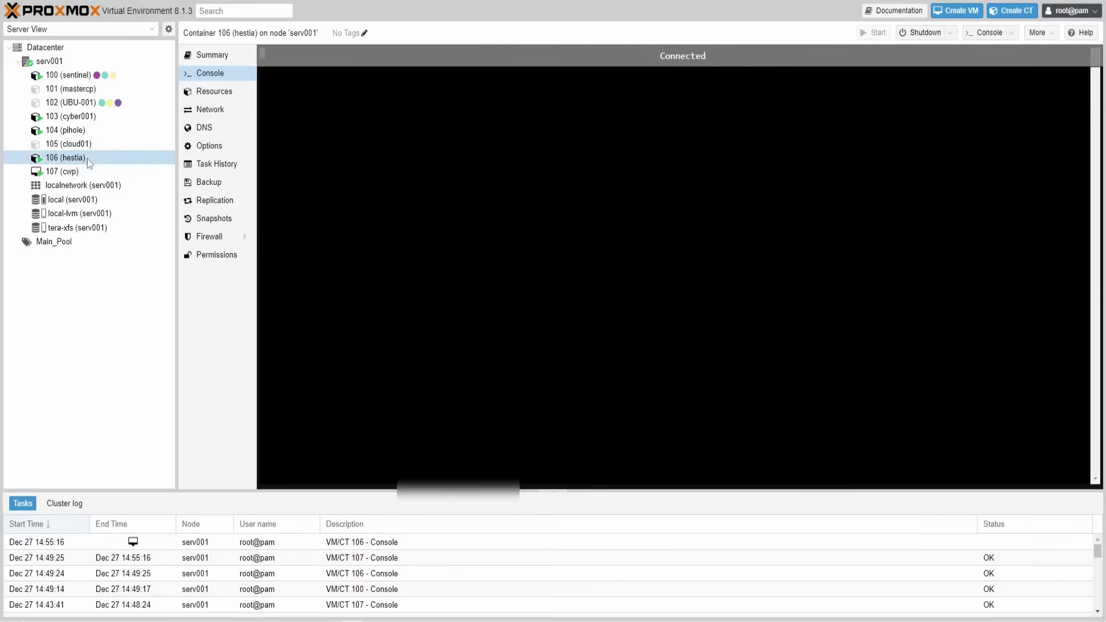
click(239, 59)
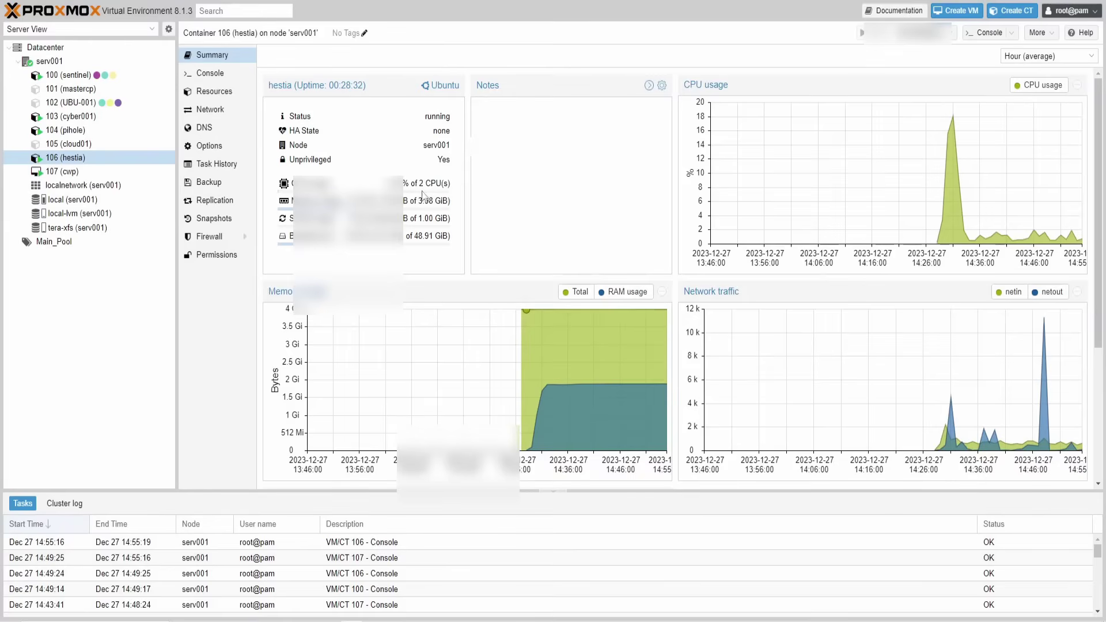
drag(419, 200, 428, 199)
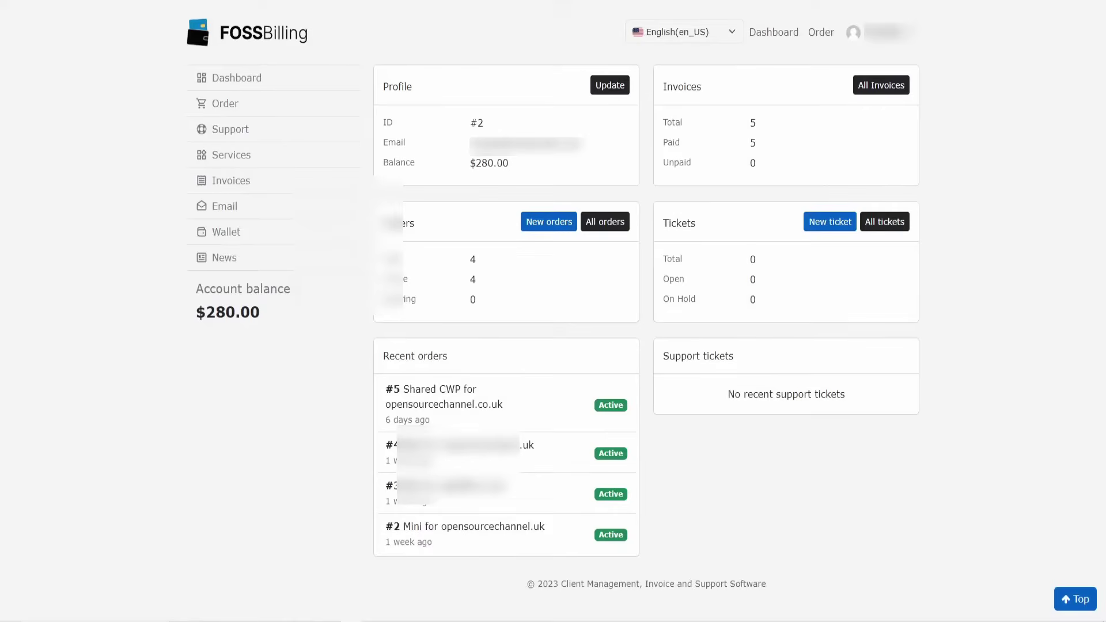
Step: Start a new order and expand Select Product to see domain registration, Mini and Shared CWP
click(239, 108)
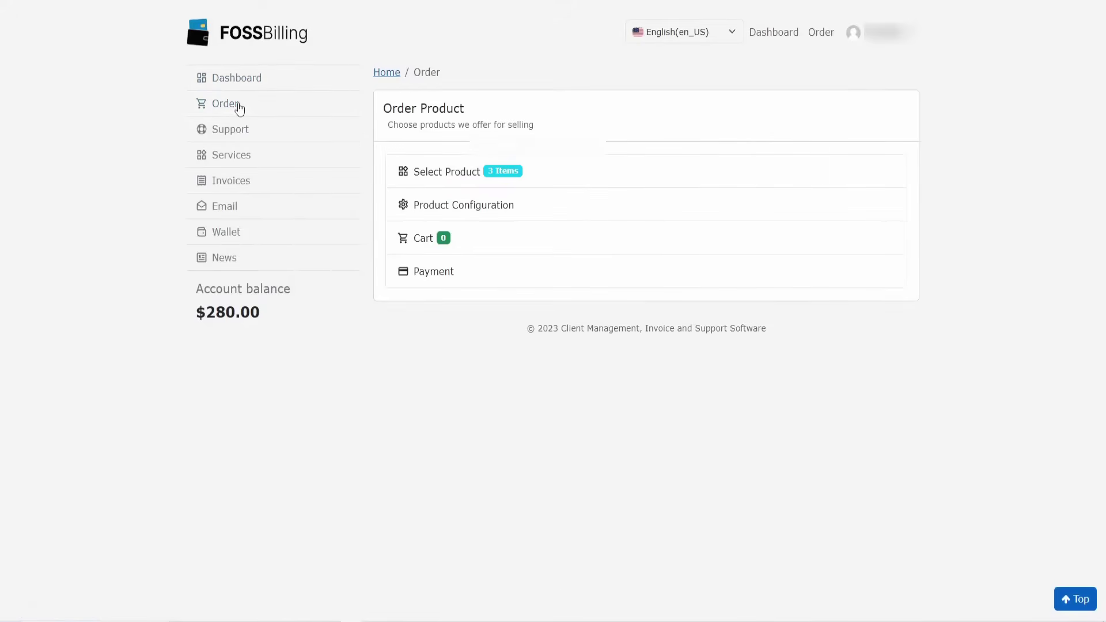
click(436, 176)
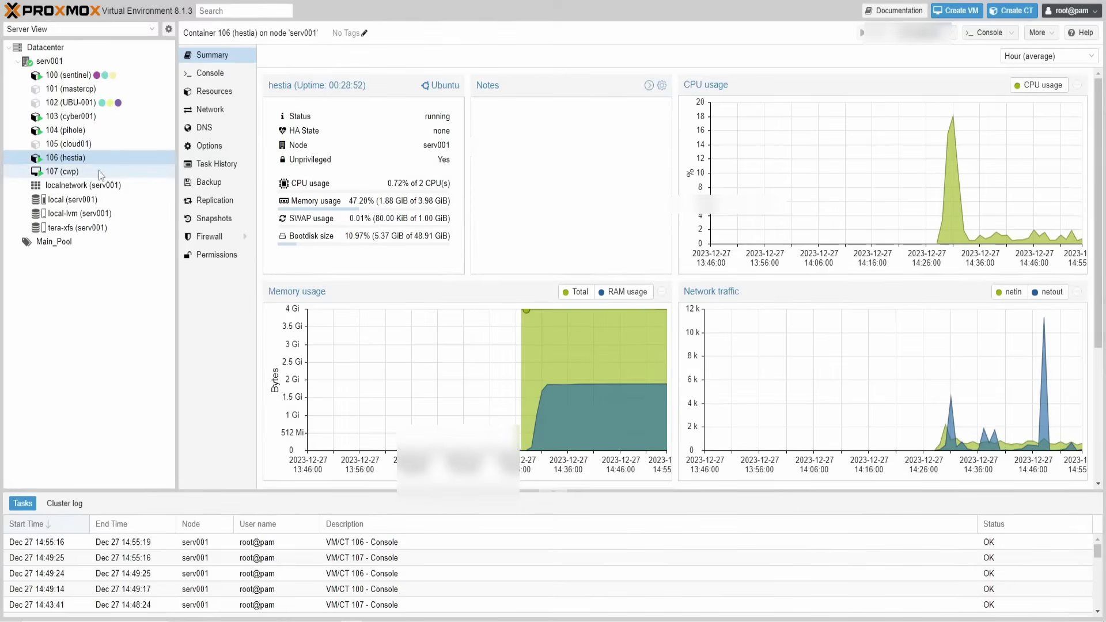
Step: Switch to the Console of virtual machine 107 (cwp)
click(98, 172)
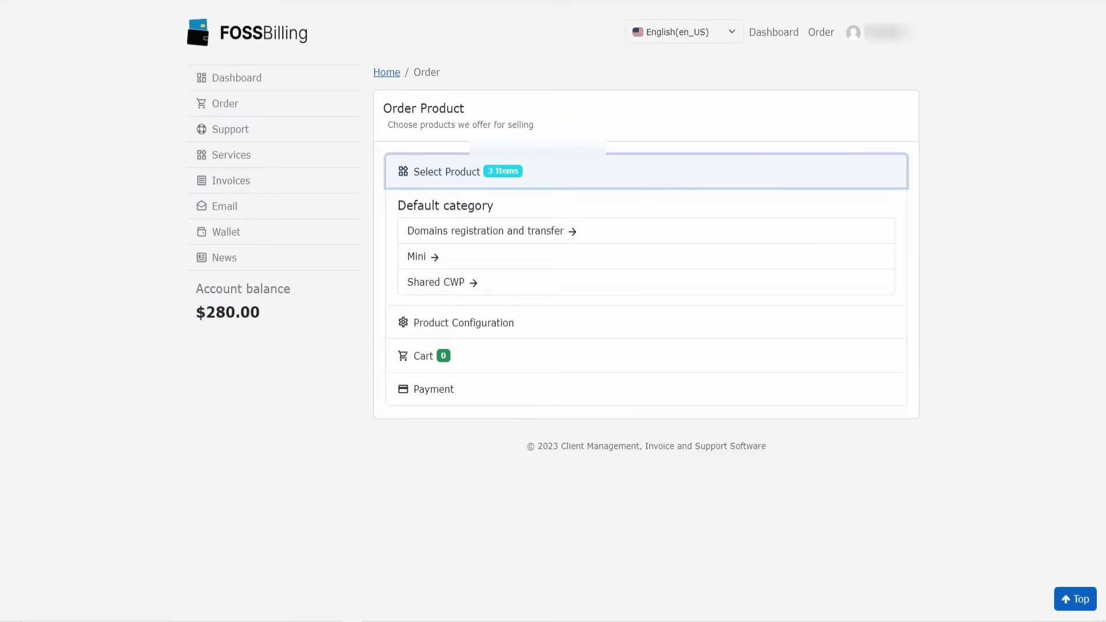
Step: Open the client's Email list and scroll through the Shared CWP opensourcechannel.co.uk activation email
click(231, 219)
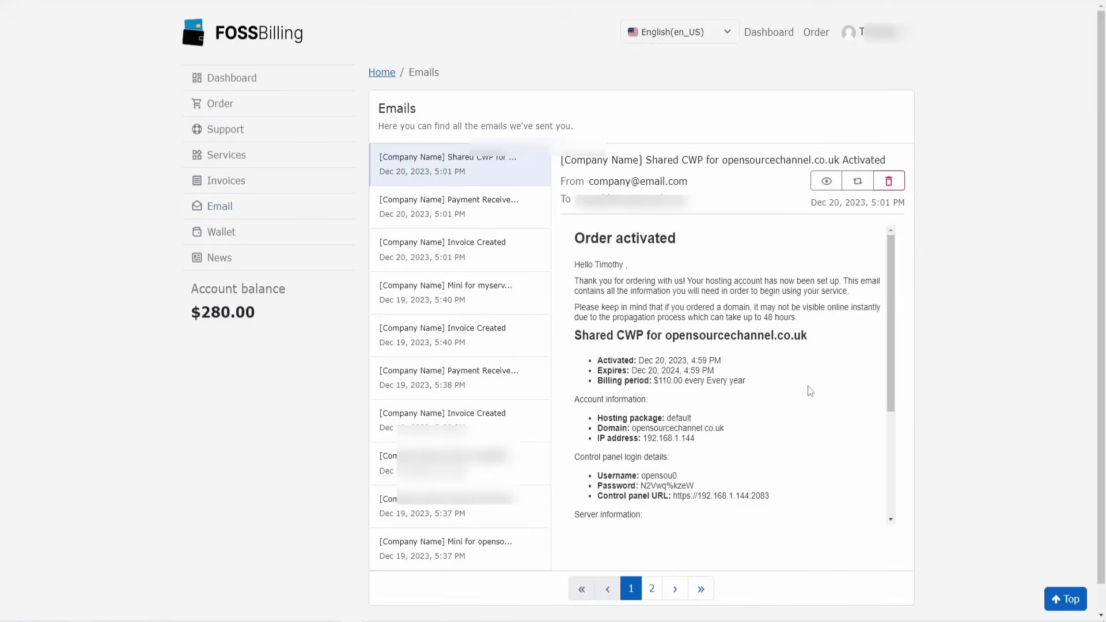
scroll(745, 412, down, 1)
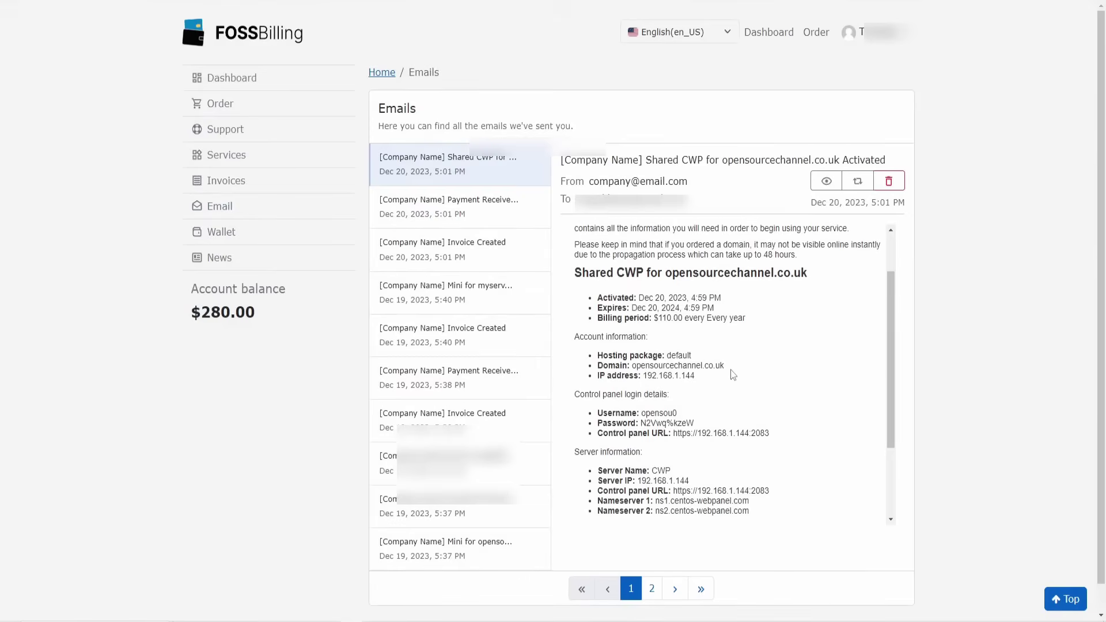
scroll(733, 375, up, 1)
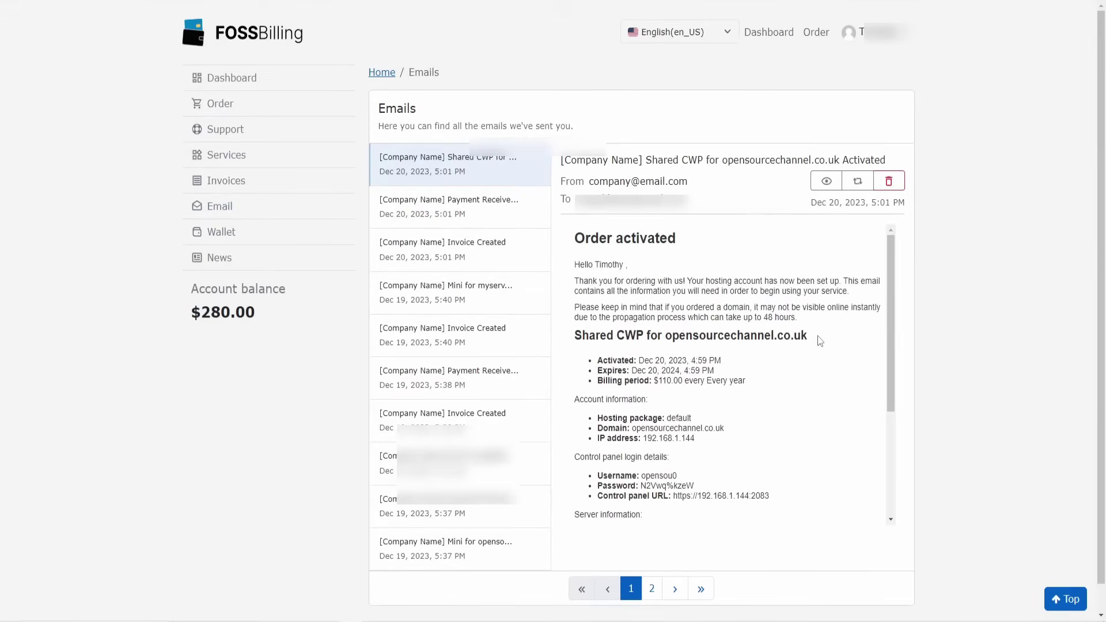
scroll(820, 341, down, 3)
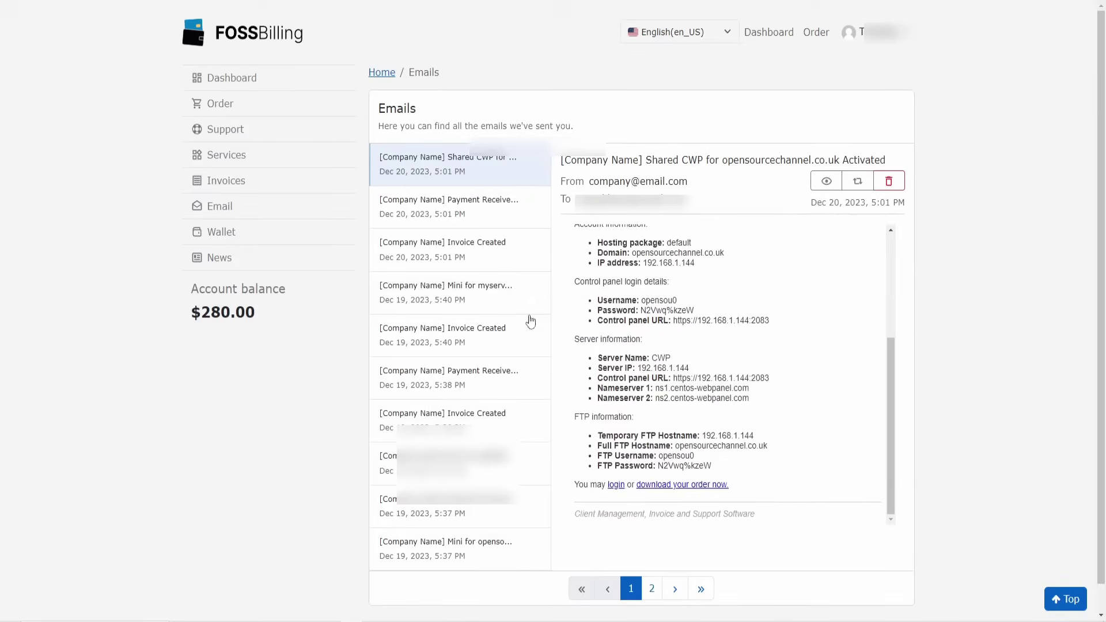
scroll(695, 375, up, 3)
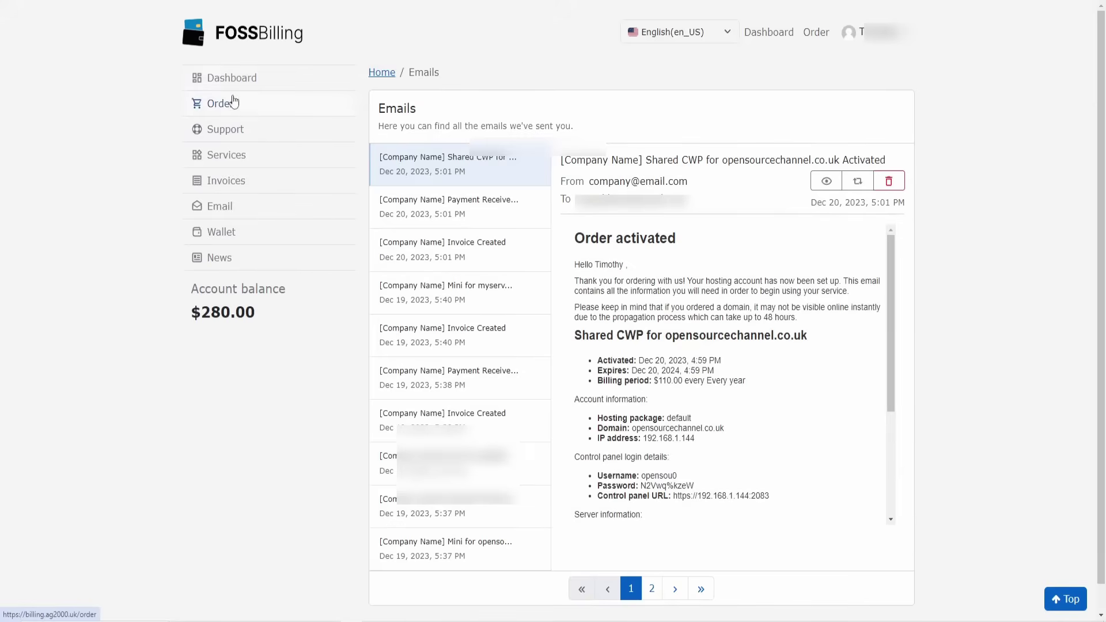
Step: Start a new order and choose the Mini hosting plan
click(226, 105)
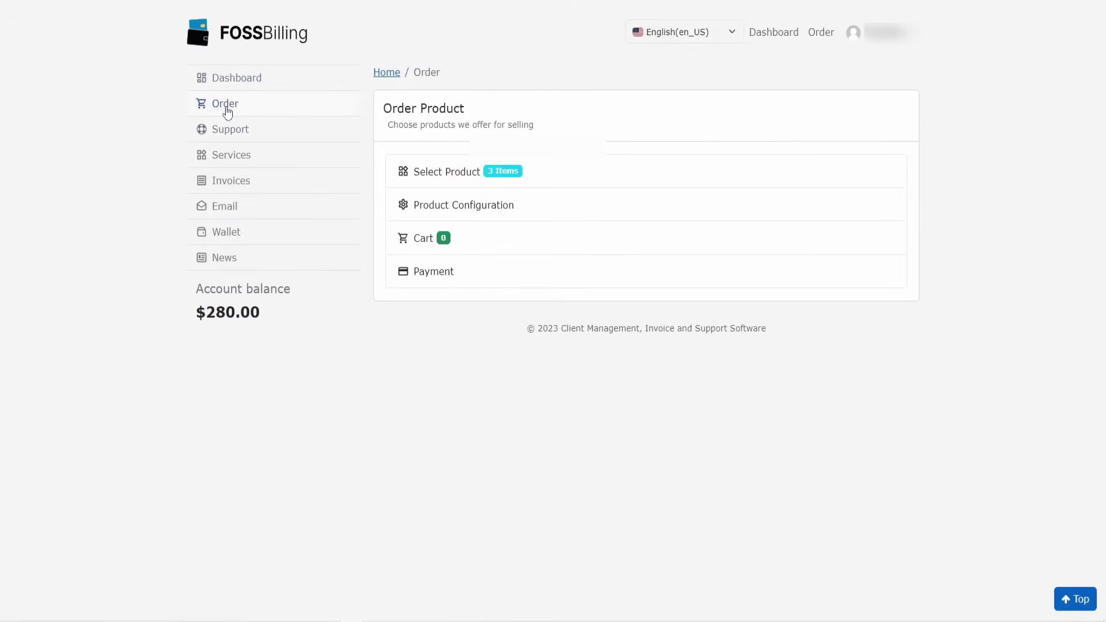
click(486, 183)
click(424, 257)
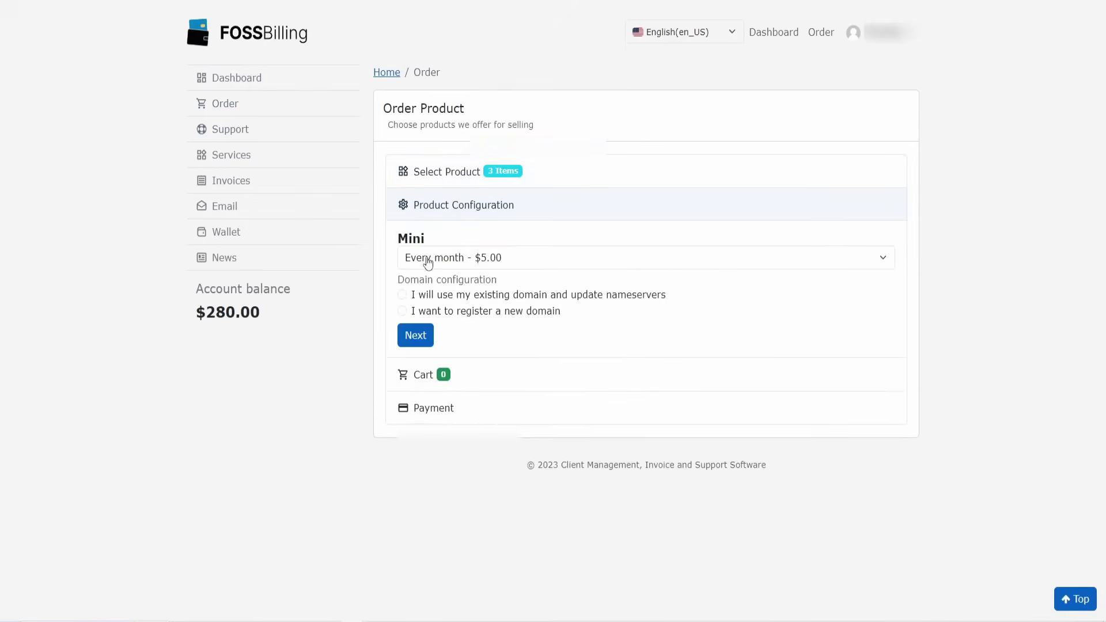
Step: Use existing domain opensourcechannel.co.uk and check out the $5.00 monthly Mini order
click(439, 296)
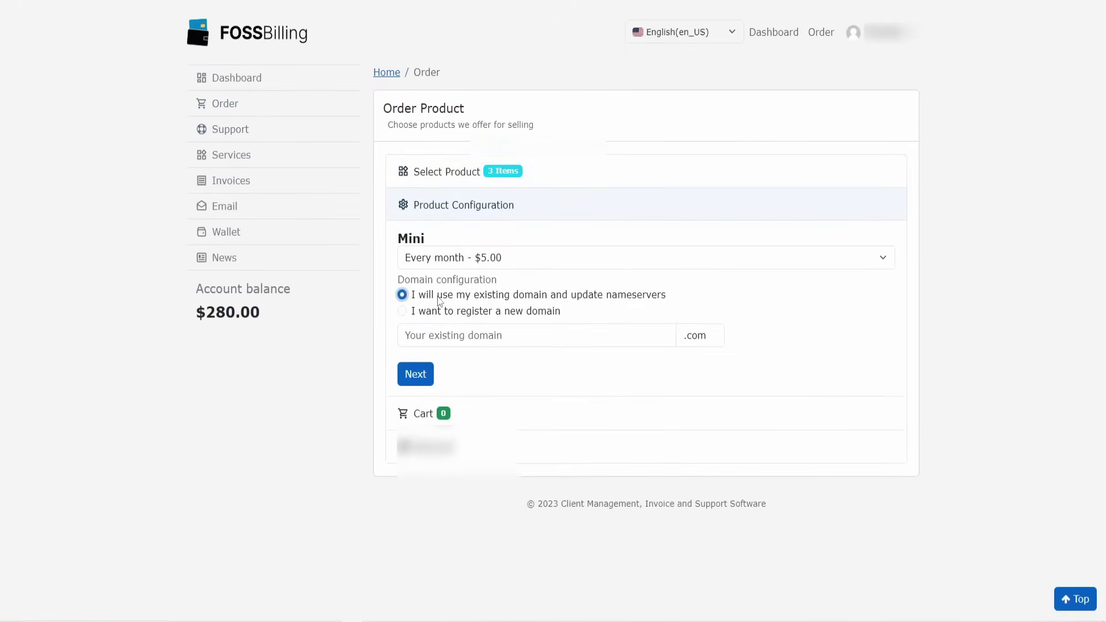
click(464, 336)
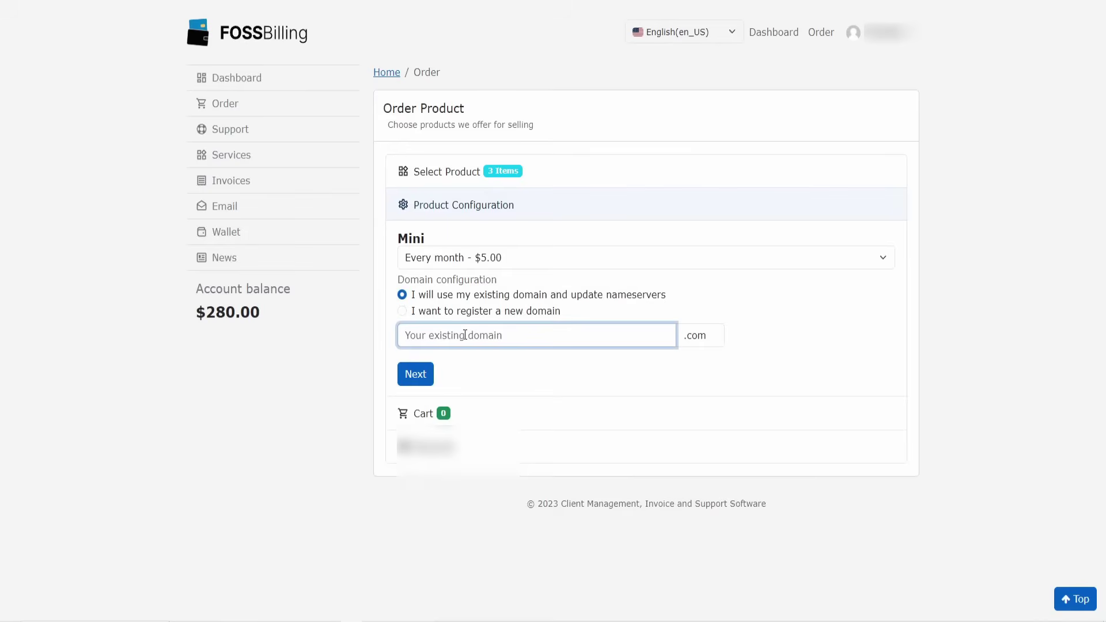
text(opensourcechannel)
key(Tab)
text(.co.uk)
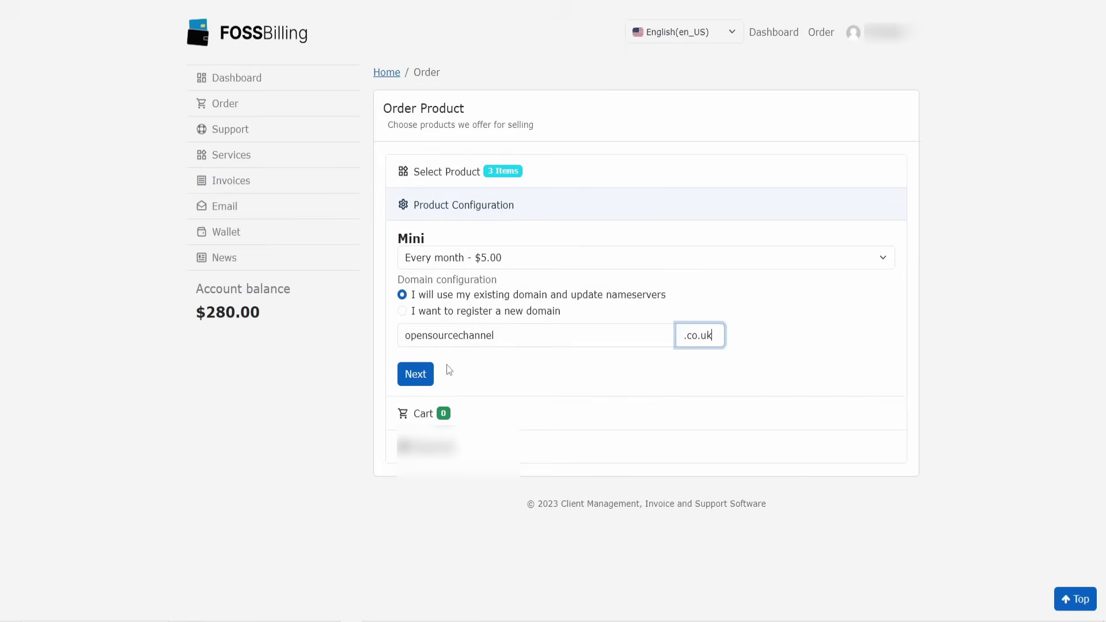
click(413, 379)
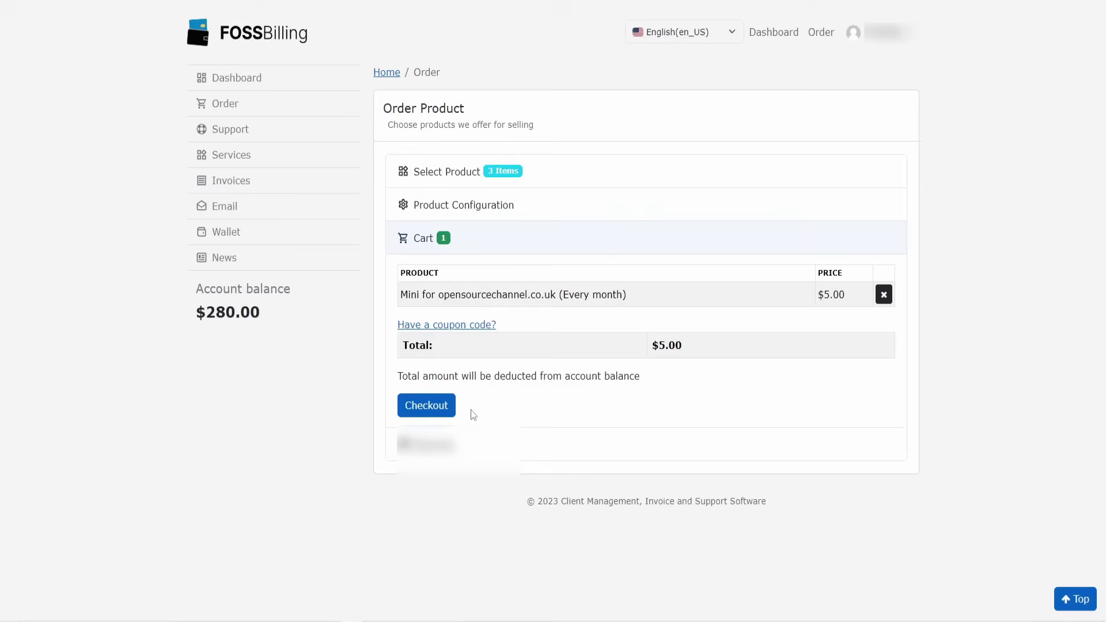
click(412, 407)
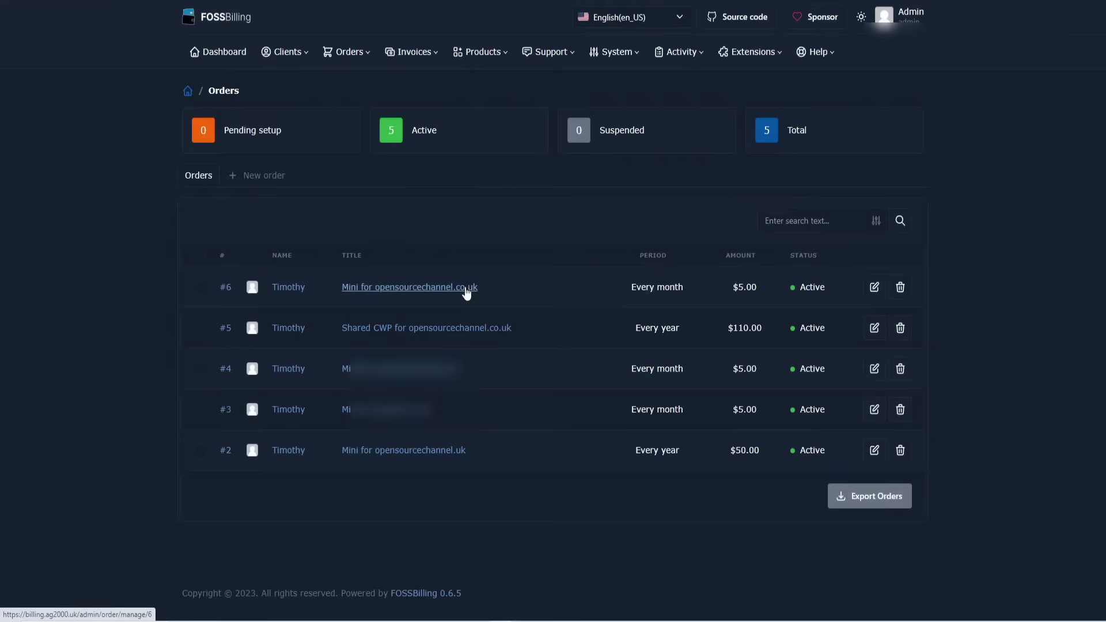
Step: Review order #6's details, then scroll through the admin dashboard
click(874, 290)
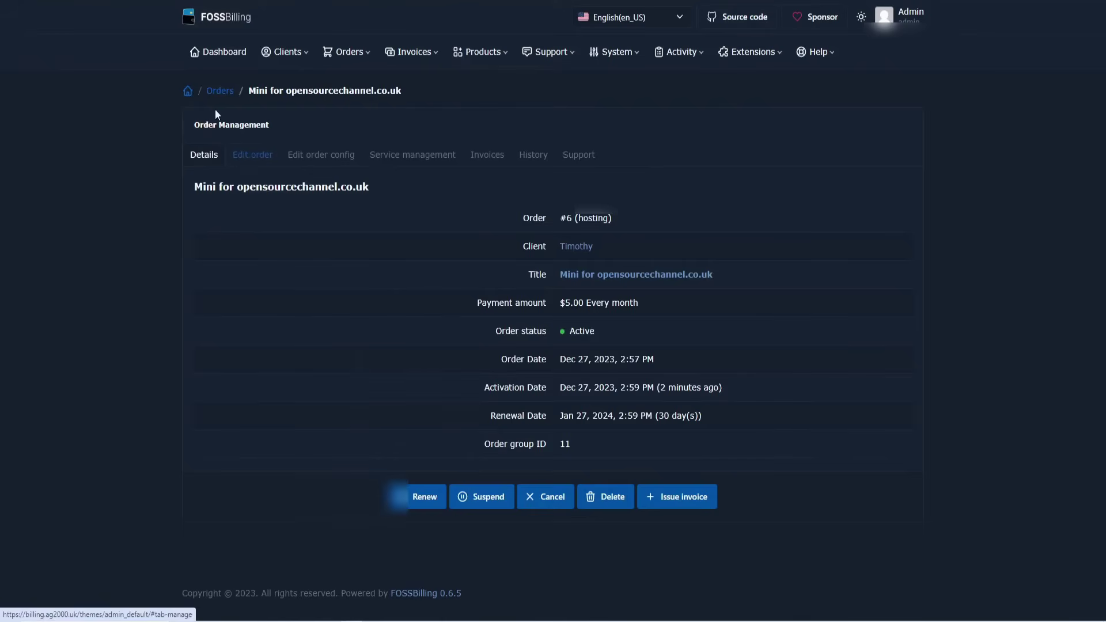
click(209, 57)
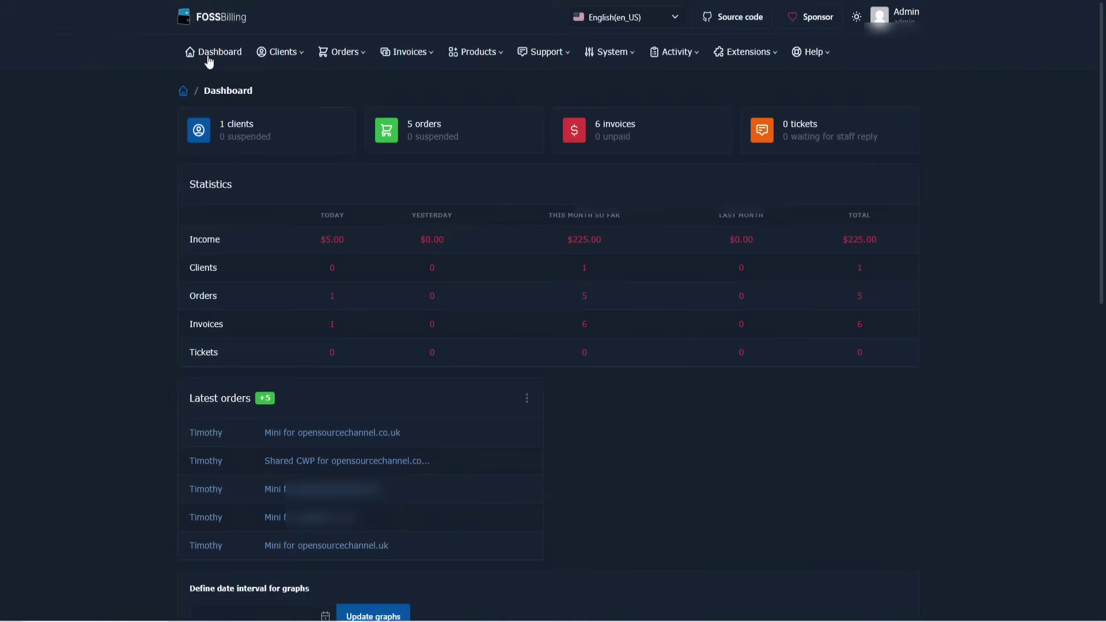
scroll(599, 409, down, 10)
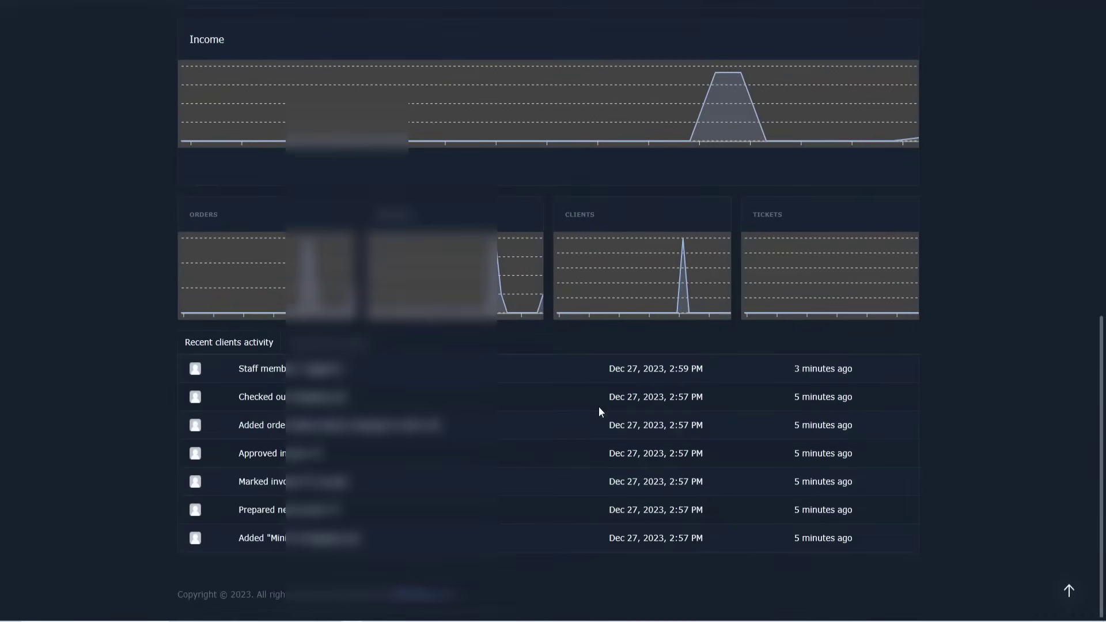
scroll(599, 410, up, 10)
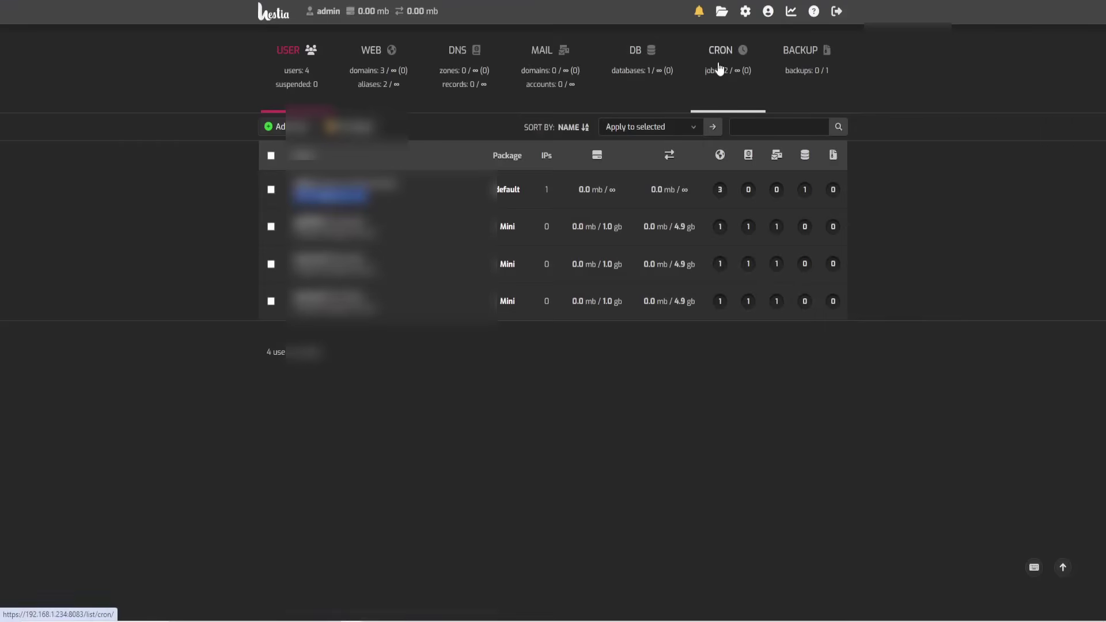
Step: Show the Hestia CRON tab listing the server's scheduled jobs
click(720, 68)
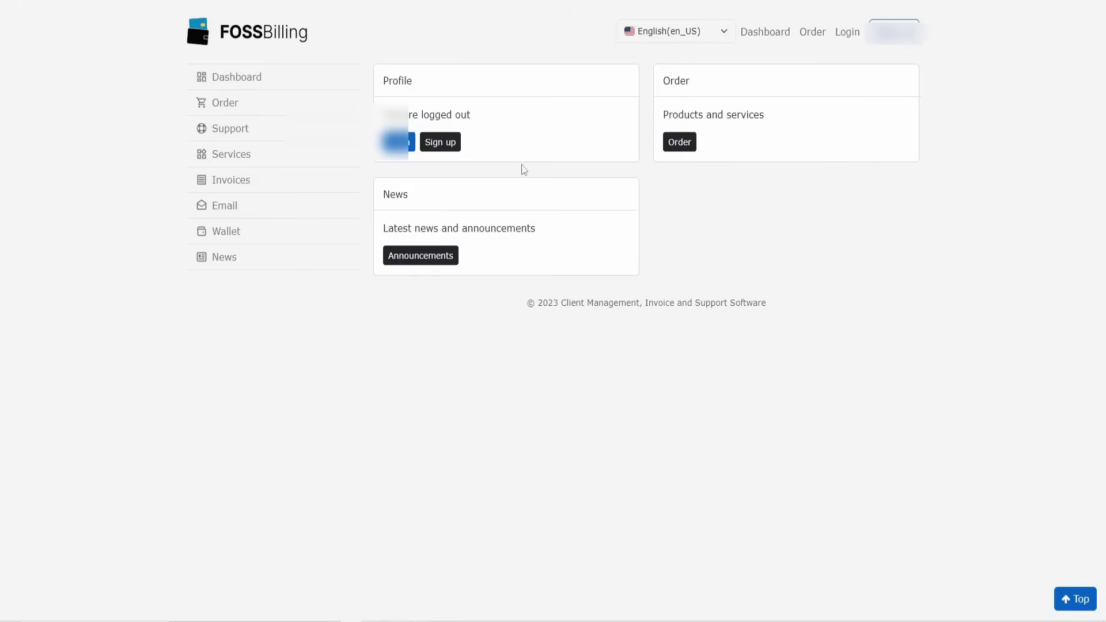
Step: Check the client's Services, then read the Mini opensourcechannel.co.uk activation email
click(218, 155)
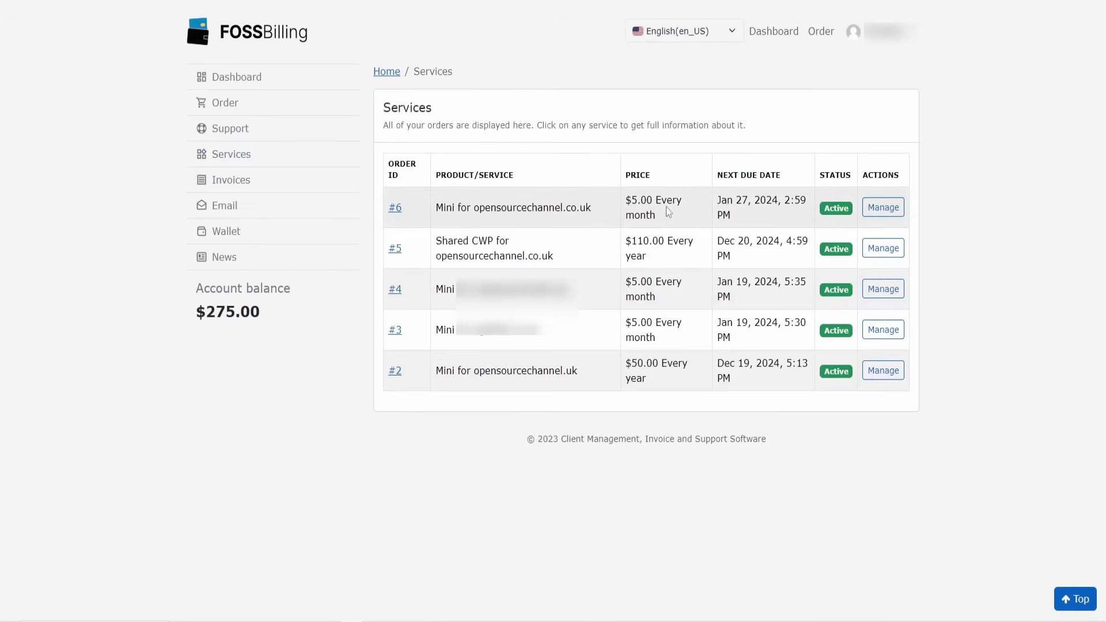
mouse_move(1074, 618)
click(224, 210)
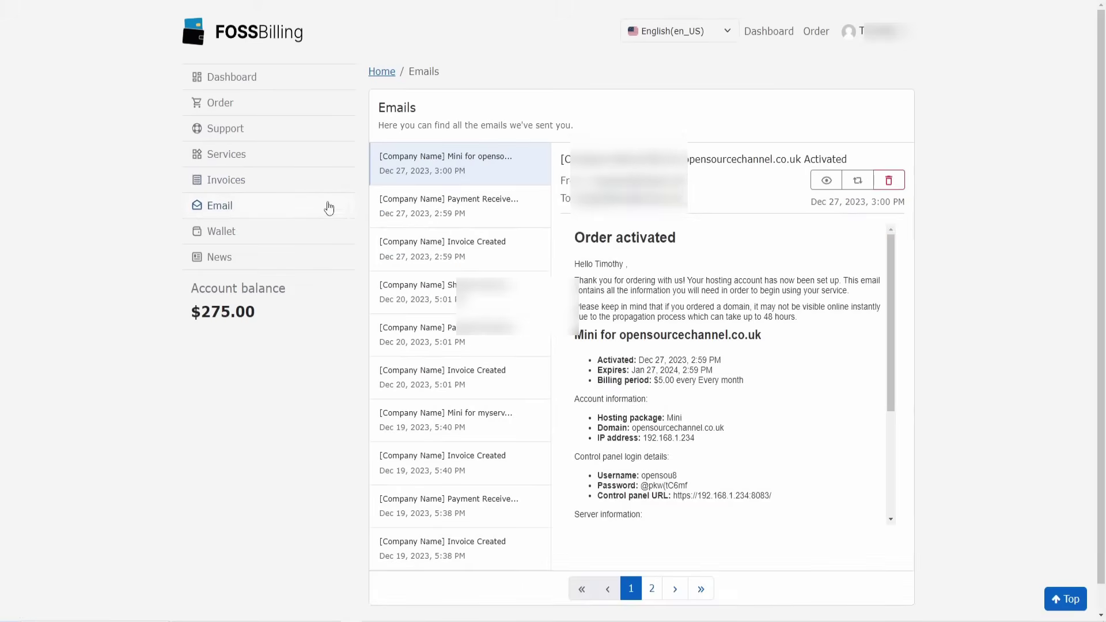
scroll(768, 383, down, 3)
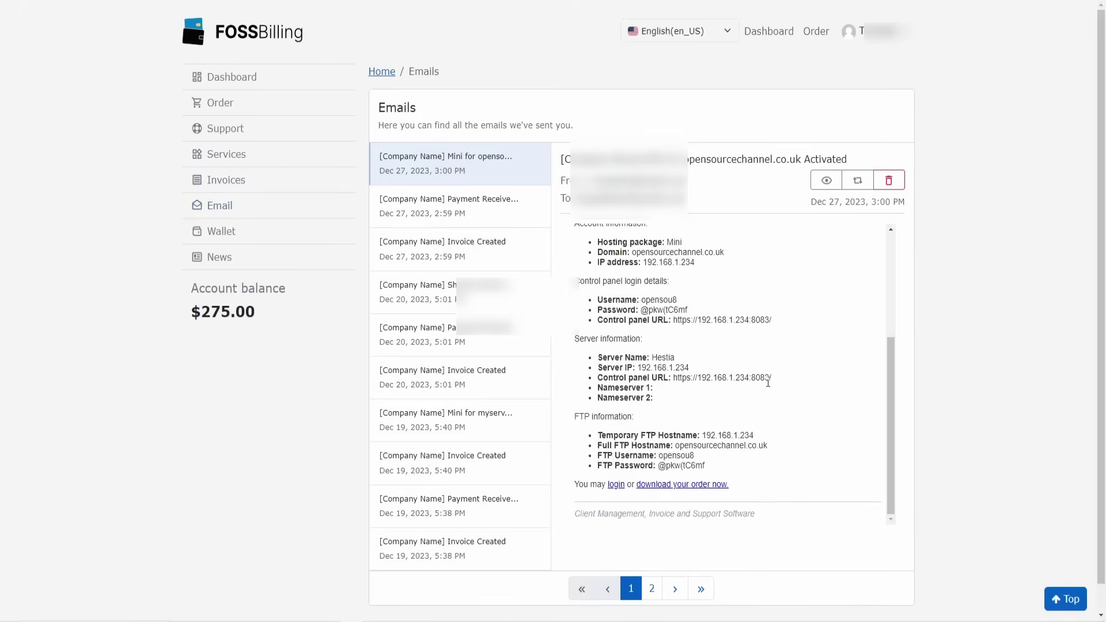
scroll(731, 329, down, 1)
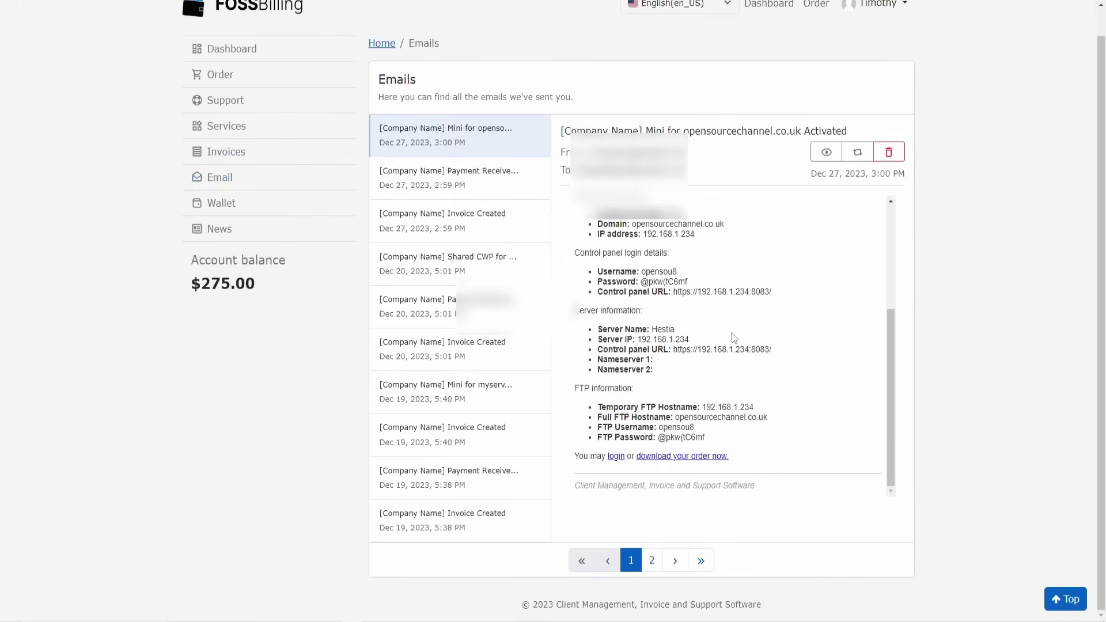
scroll(733, 338, up, 3)
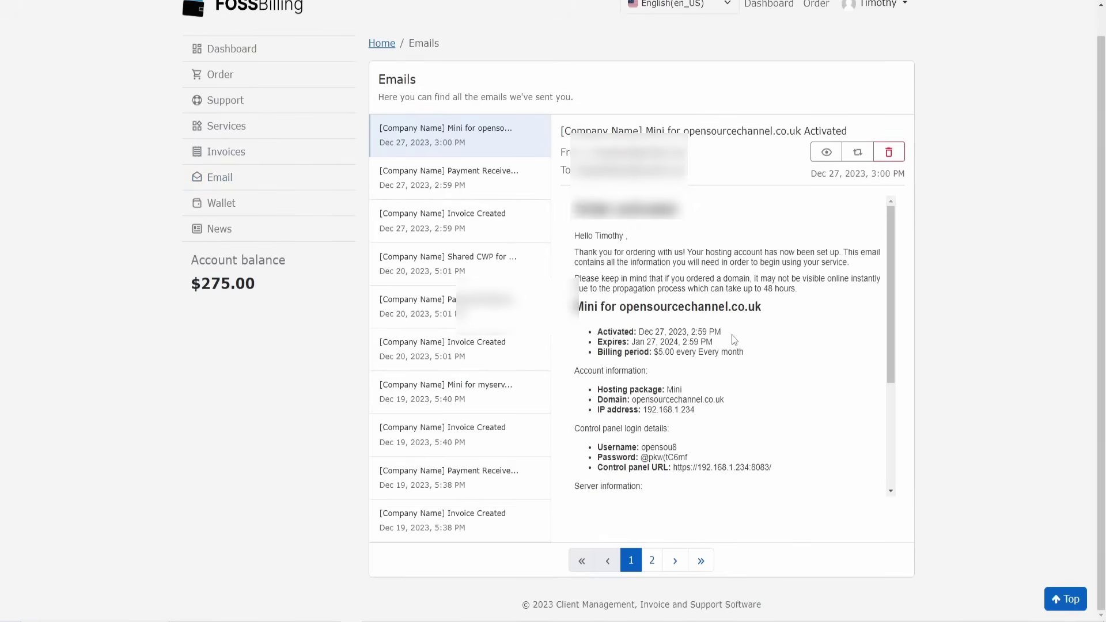
scroll(1063, 237, up, 1)
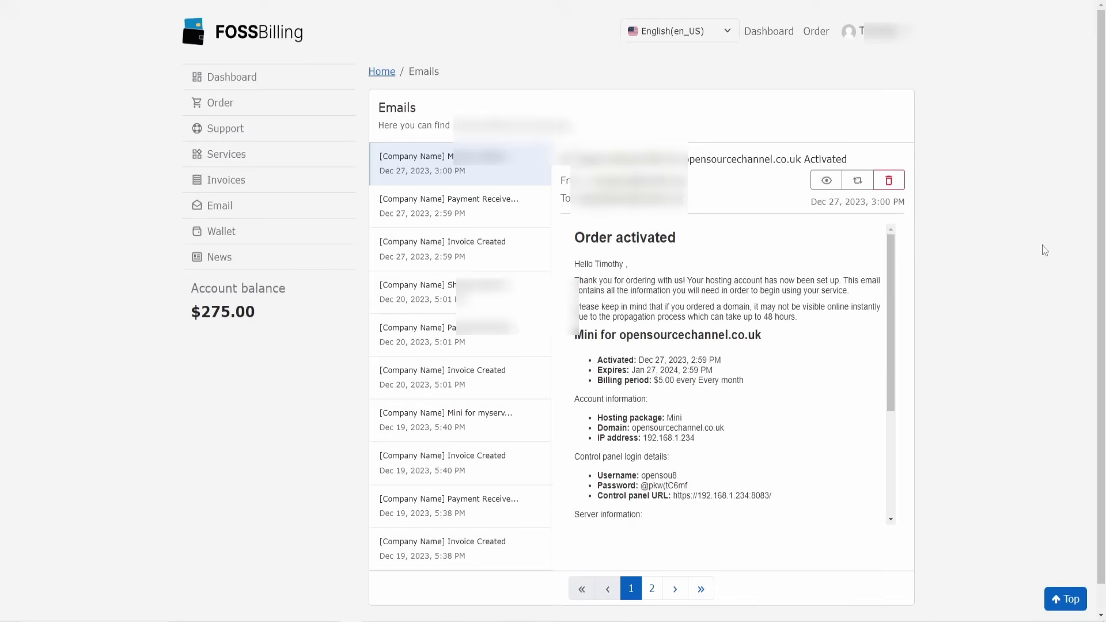
Step: Read through the activation email, then go back to the dashboard listing order #6 Mini as active
scroll(725, 258, down, 3)
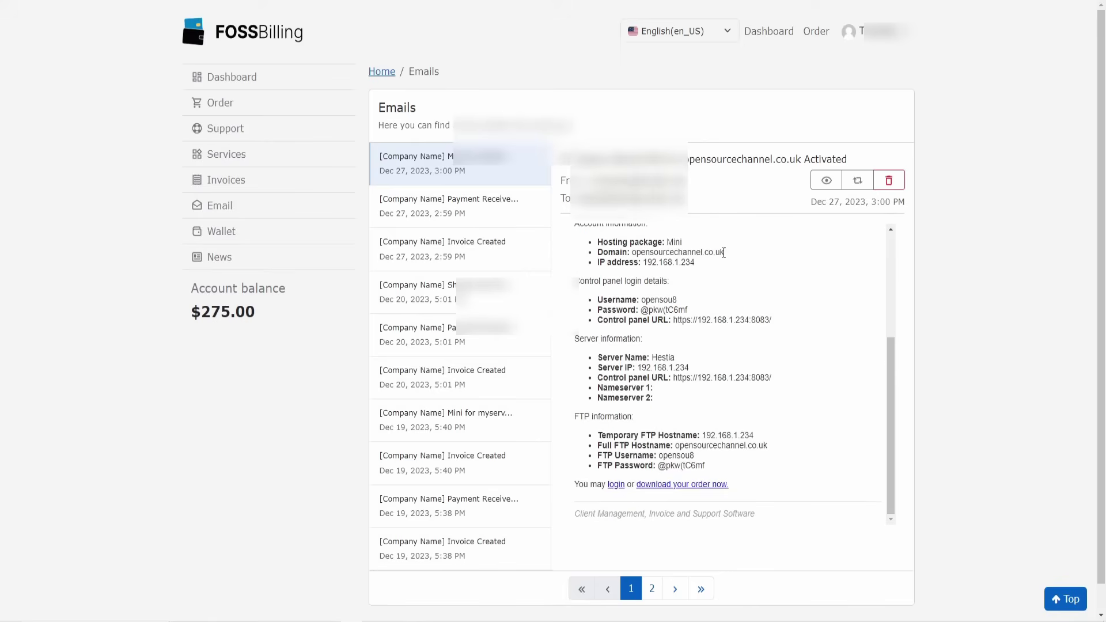
scroll(726, 369, down, 1)
scroll(725, 368, up, 10)
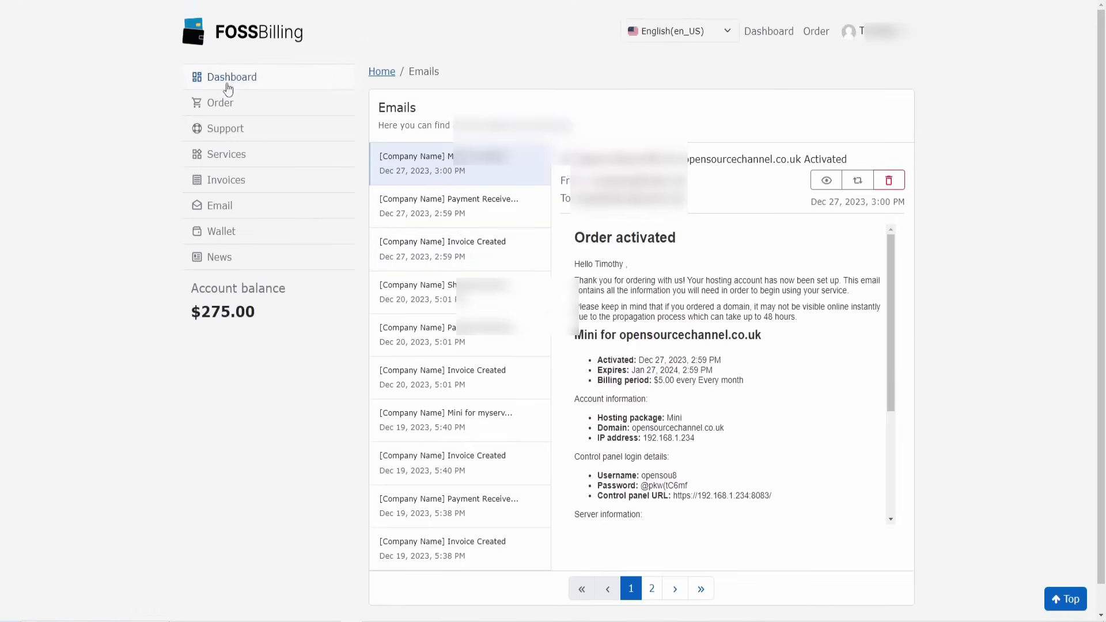
click(233, 78)
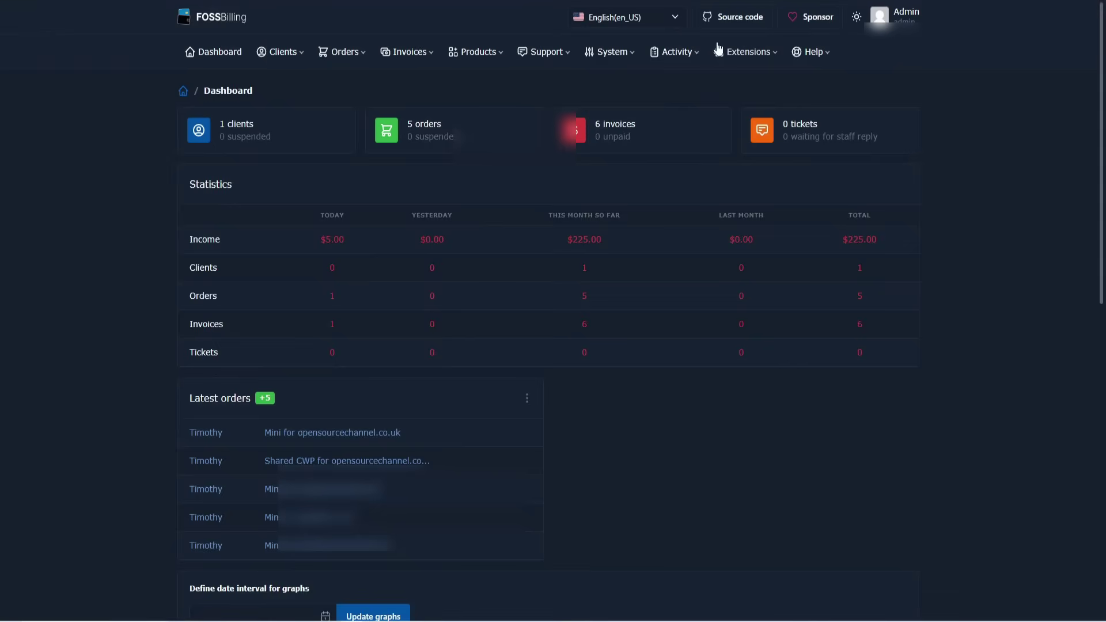
Step: Go to System > Hosting plans and servers to see the Hestia and CWP servers and Mini plan
click(734, 55)
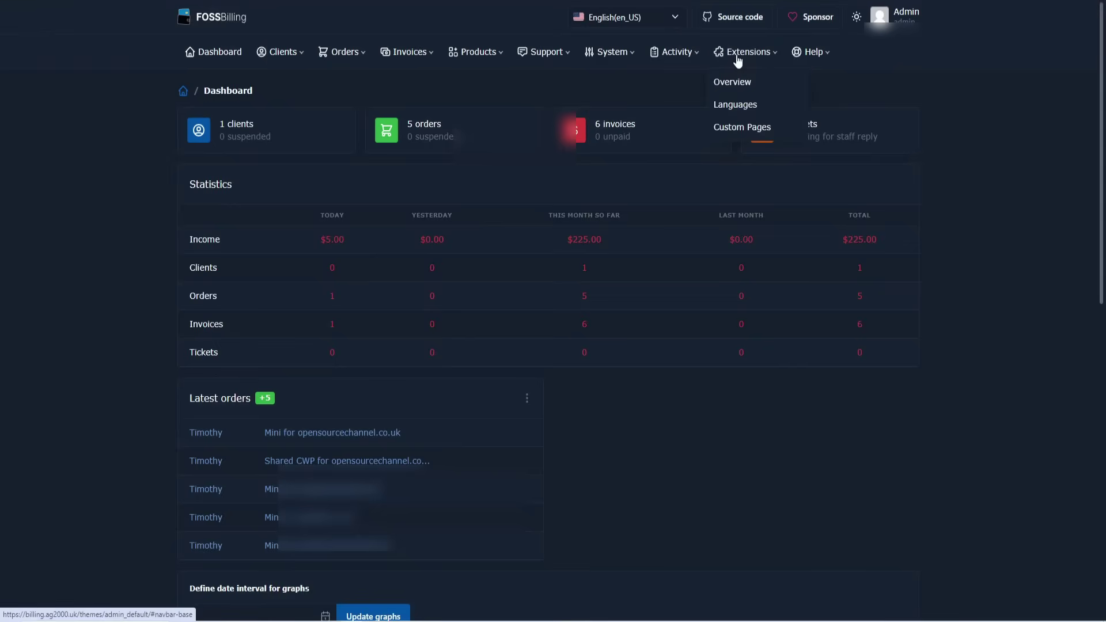
click(612, 53)
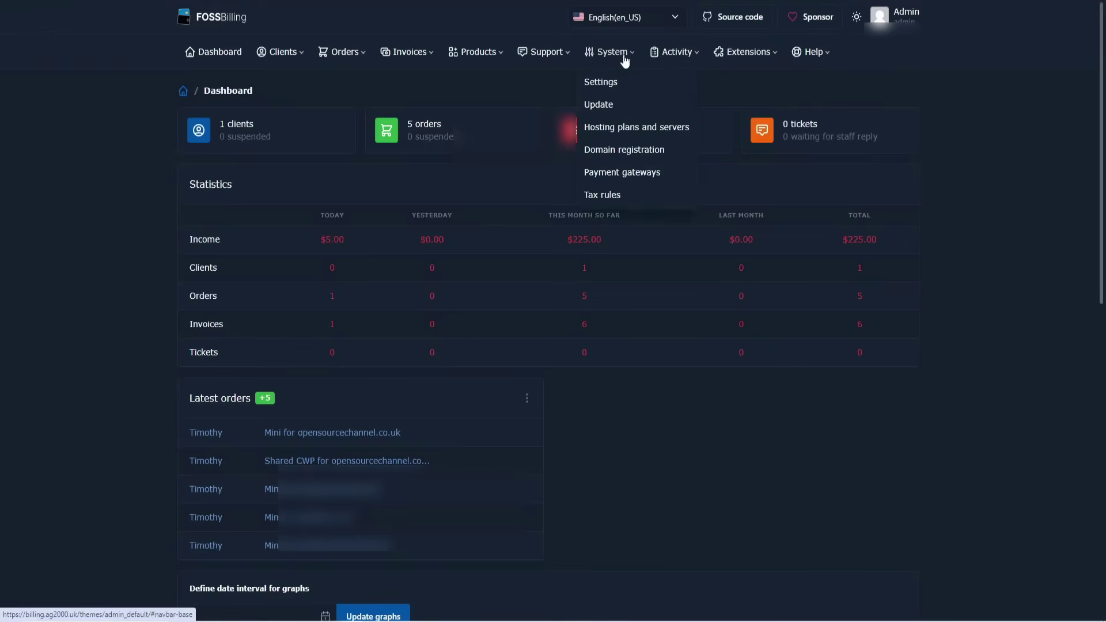
click(657, 128)
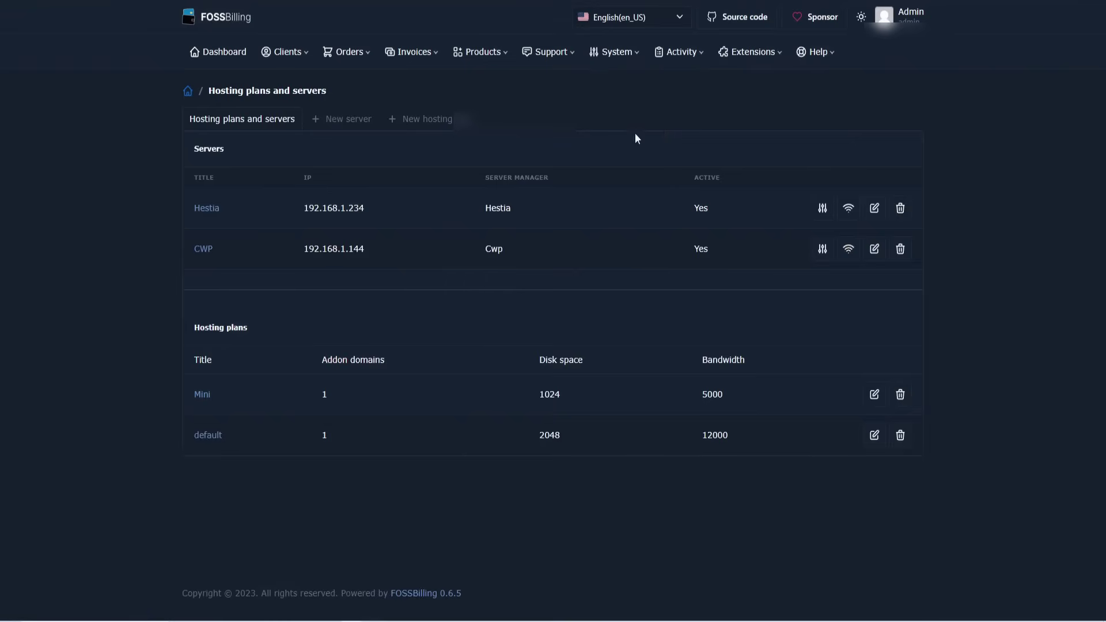